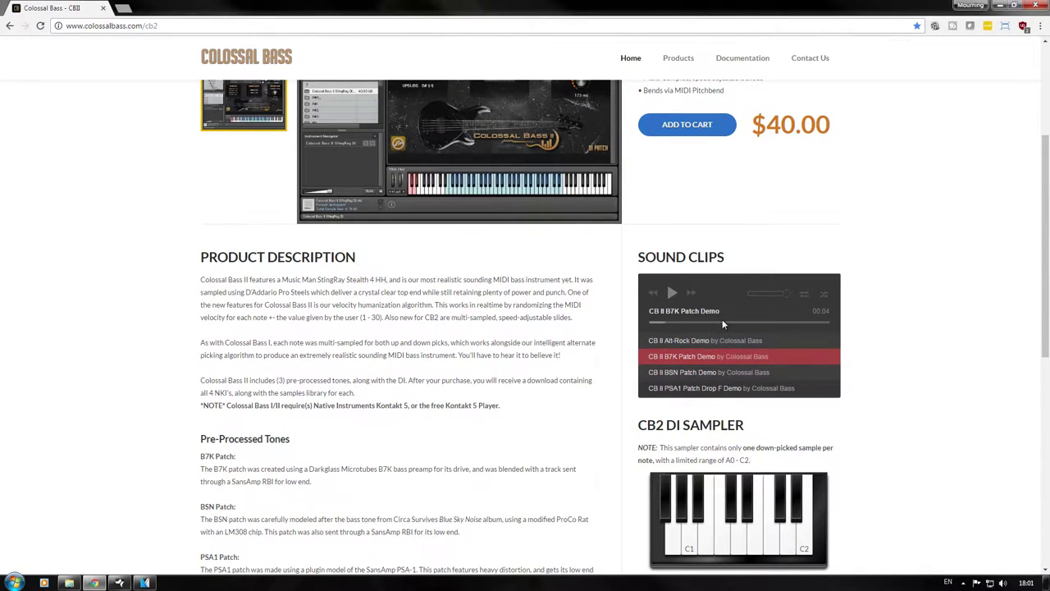
Step: Review the Colossal Bass II product description, highlighting the main text and the note about requiring Kontakt 5 or the free Kontakt 5 Player
scroll(722, 318, "down", 2)
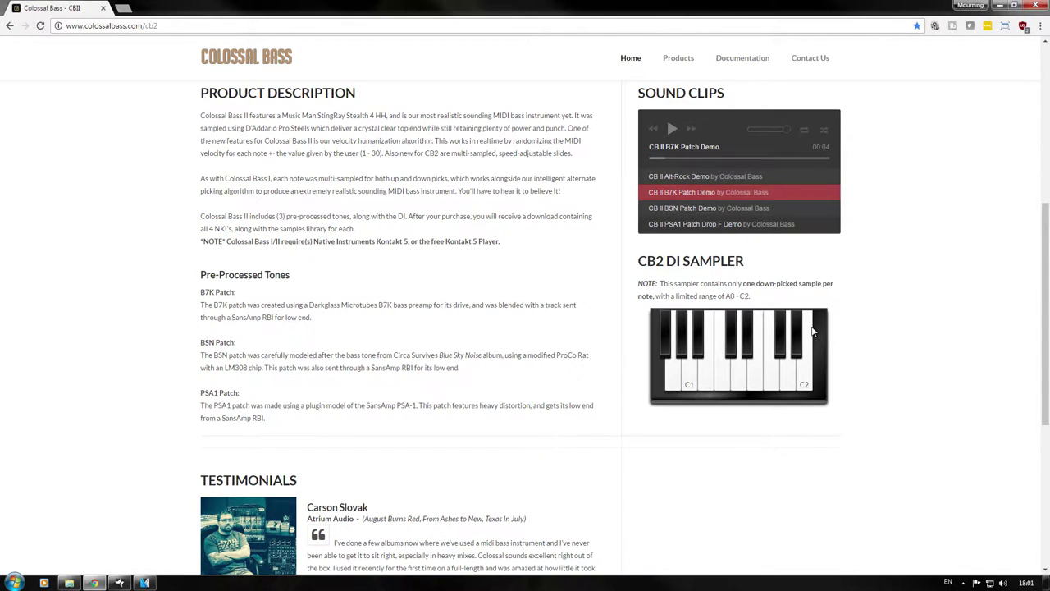
scroll(813, 330, "up", 2)
left_click_drag(202, 259, 551, 383)
left_click(552, 382)
scroll(286, 321, "down", 1)
left_click_drag(200, 351, 515, 354)
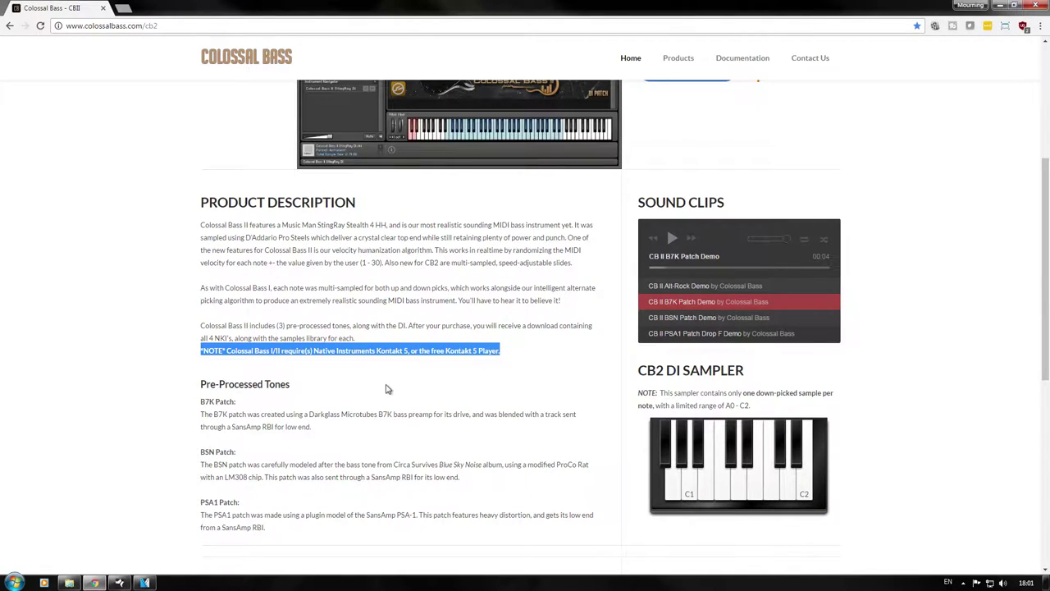
left_click(444, 361)
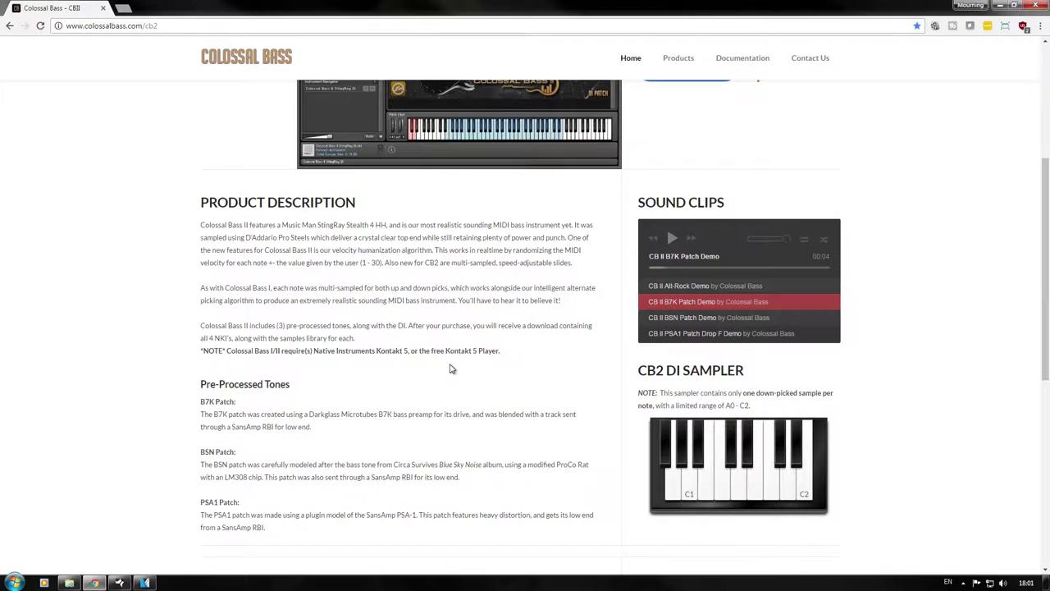
left_click_drag(431, 351, 501, 362)
left_click(435, 351)
Step: Examine the Pre-Processed Tones section covering the B7K, BSN and PSA1 patches, and look through the testimonials
scroll(435, 351, "down", 1)
left_click_drag(199, 330, 493, 474)
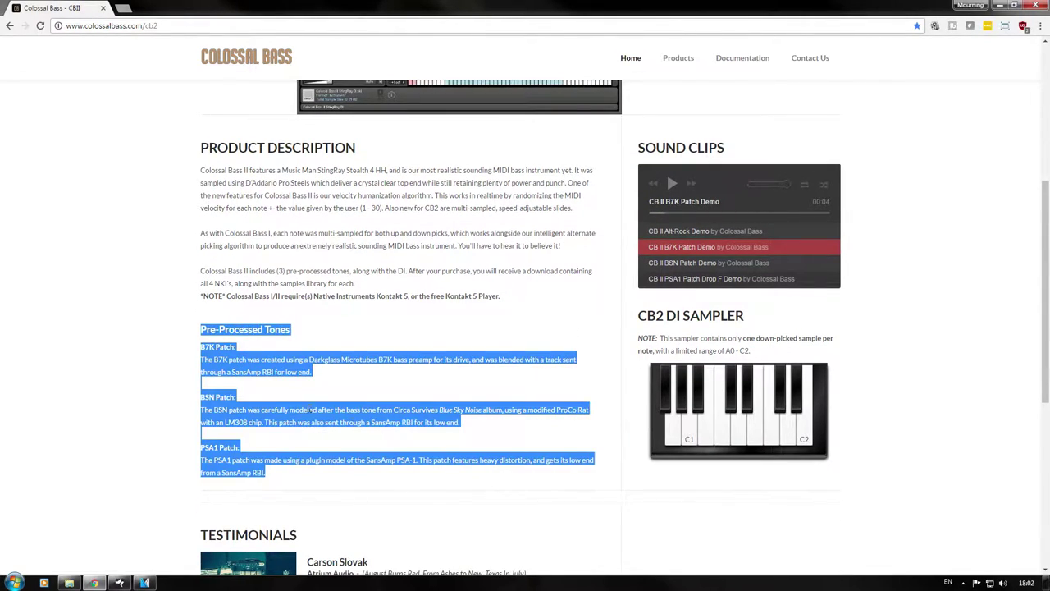
left_click(293, 401)
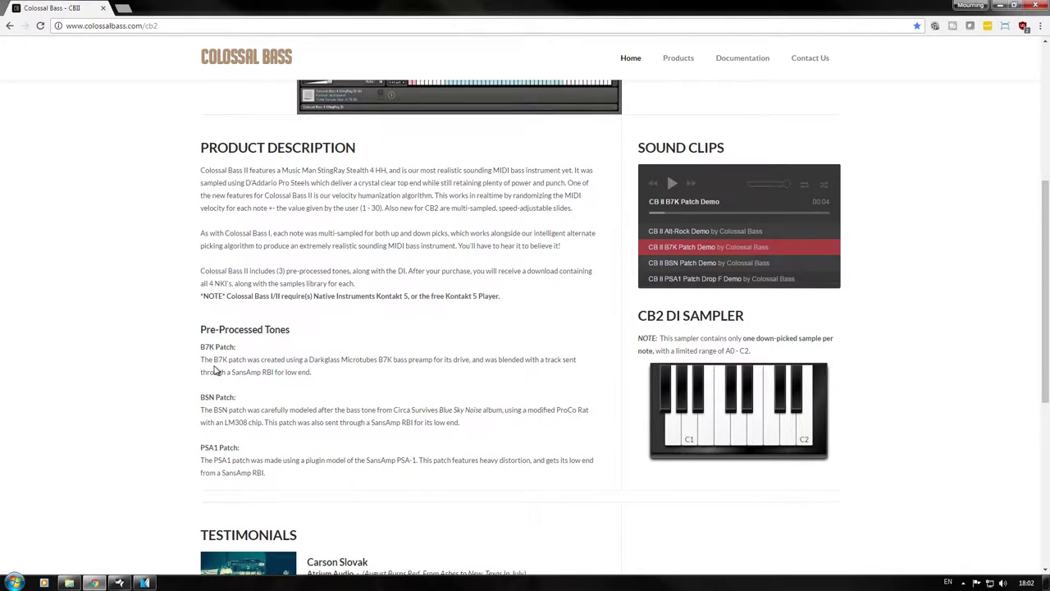
scroll(215, 371, "down", 5)
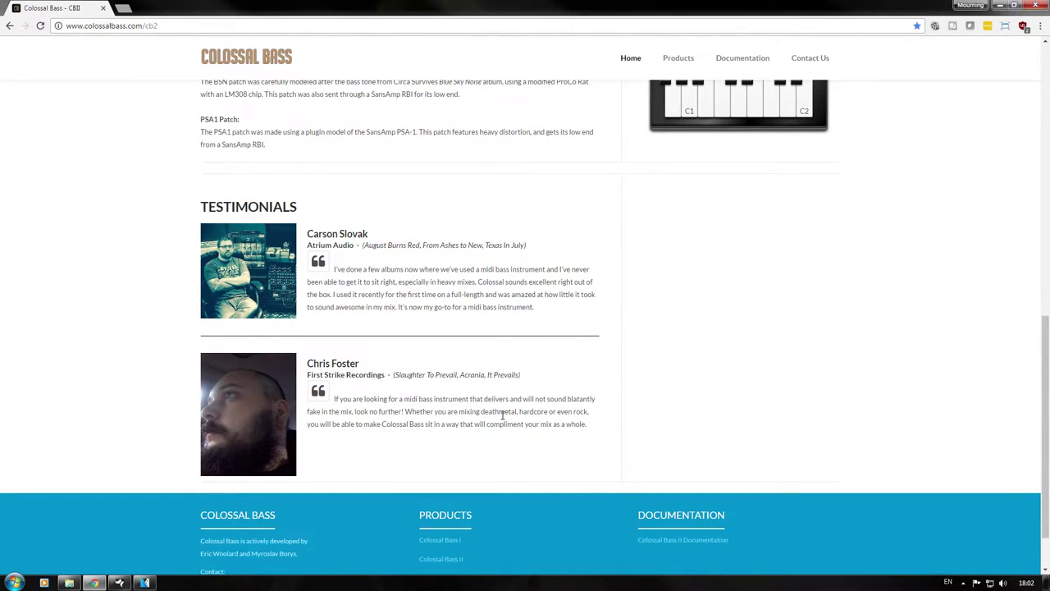
scroll(503, 414, "up", 10)
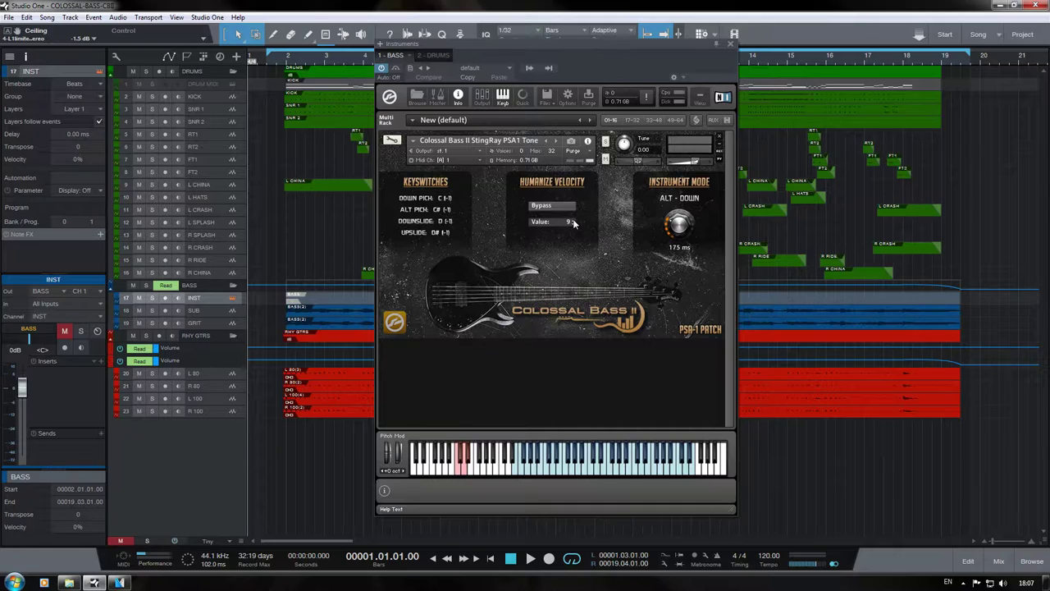
Step: Set the Humanize Velocity value of the PSA1 bass patch to 10
scroll(574, 229, "down", 2)
scroll(575, 222, "up", 1)
Step: Trigger the red keyswitches on the virtual keyboard repeatedly to cycle through the instrument modes, including down picking and alternate picking
left_click(464, 461)
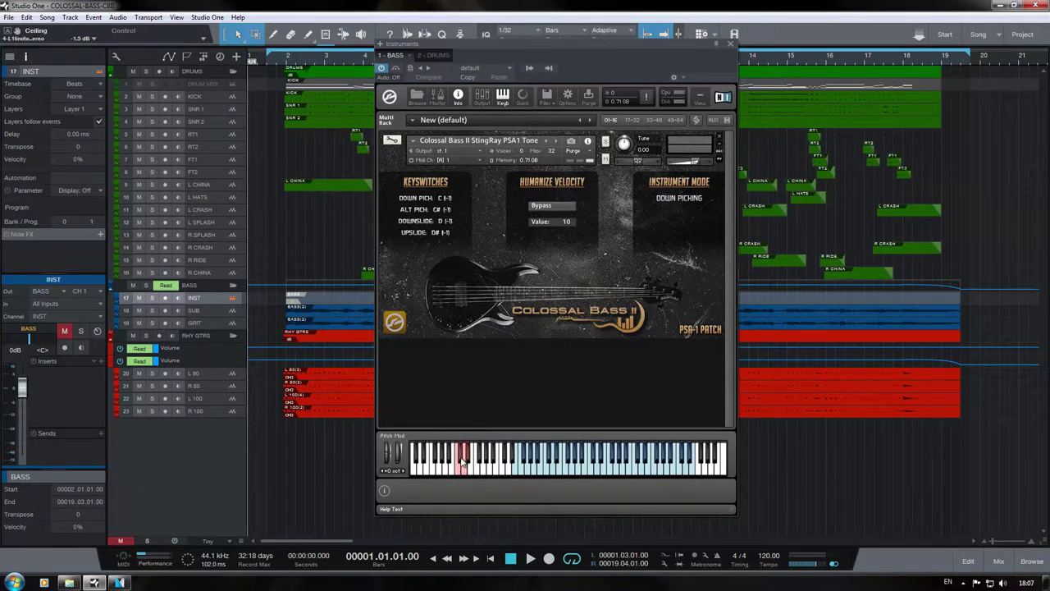
left_click(463, 462)
left_click(464, 462)
left_click(469, 460)
left_click(461, 473)
left_click(463, 469)
left_click(466, 474)
left_click(470, 461)
left_click(468, 464)
left_click(461, 465)
left_click(462, 459)
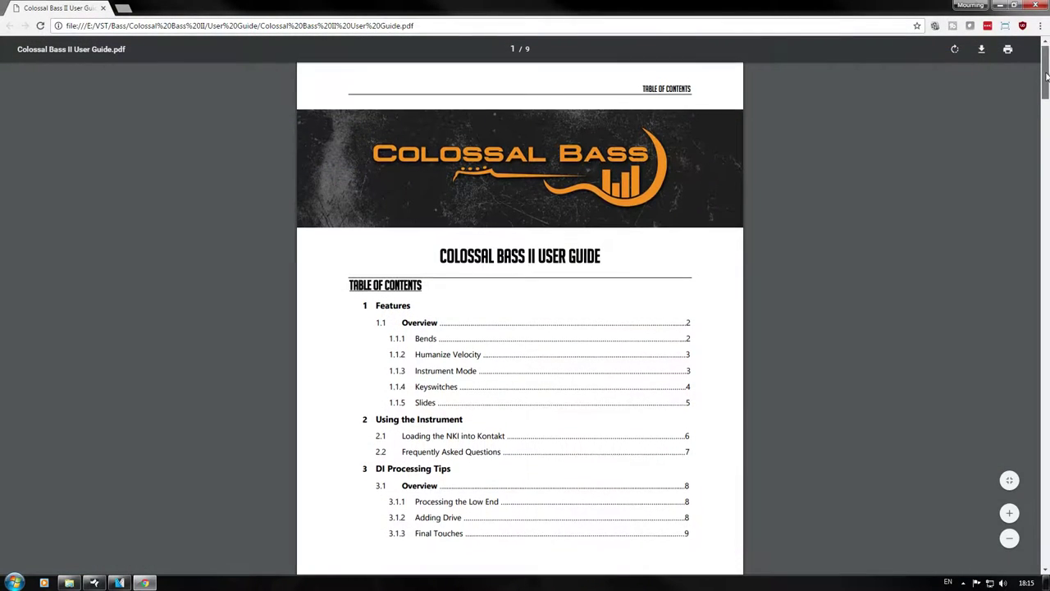
Step: Skim through the pages of the Colossal Bass II User Guide PDF in the browser
left_click_drag(1047, 76, 1046, 477)
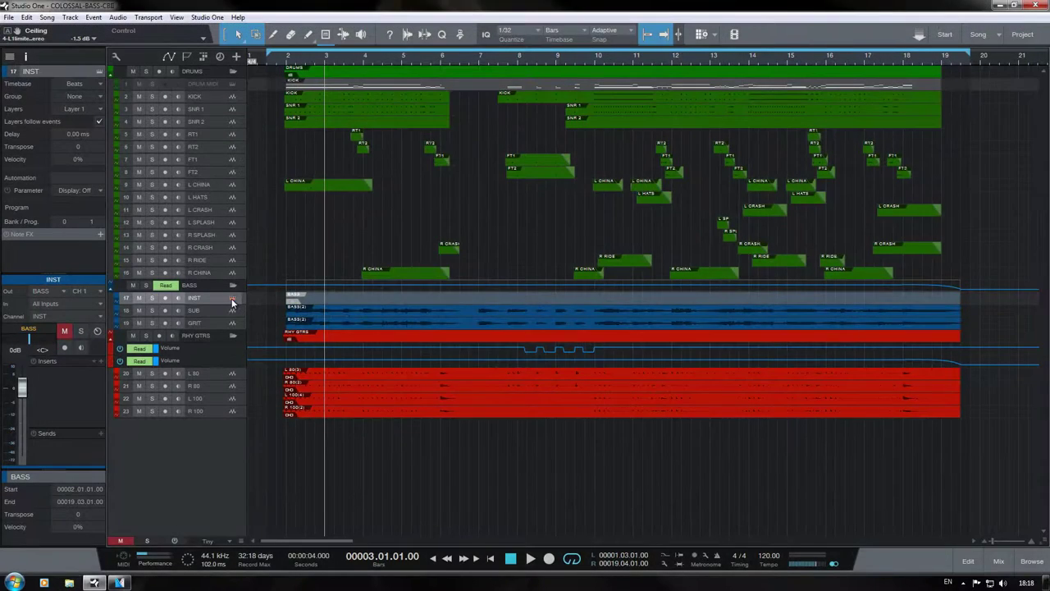
Step: Check the Kontakt instrument window of the INST bass track, close it, and play the song from the beginning
left_click(232, 299)
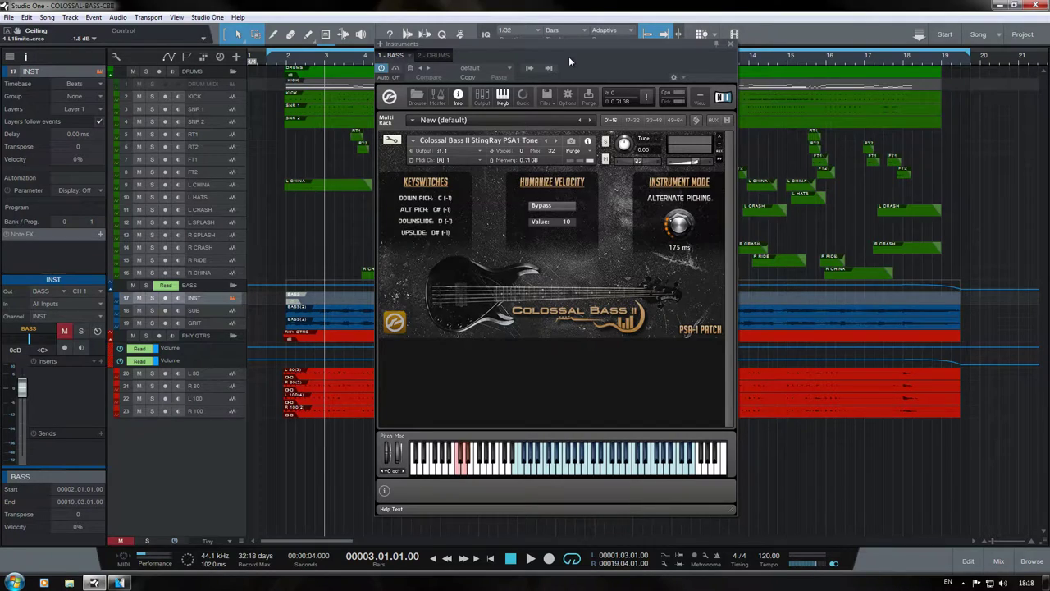
left_click(731, 44)
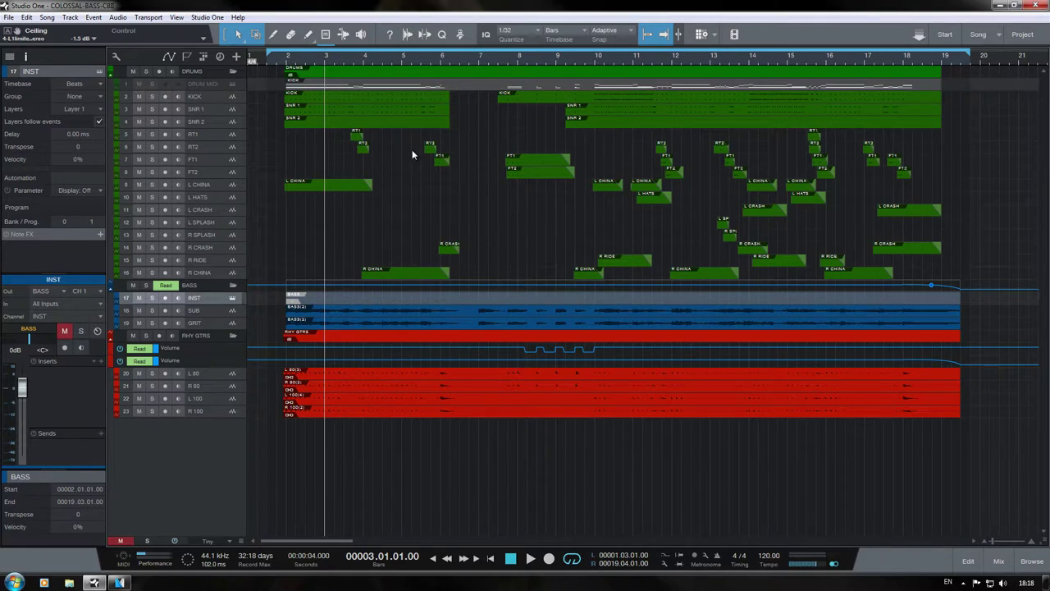
key("Home")
key("space")
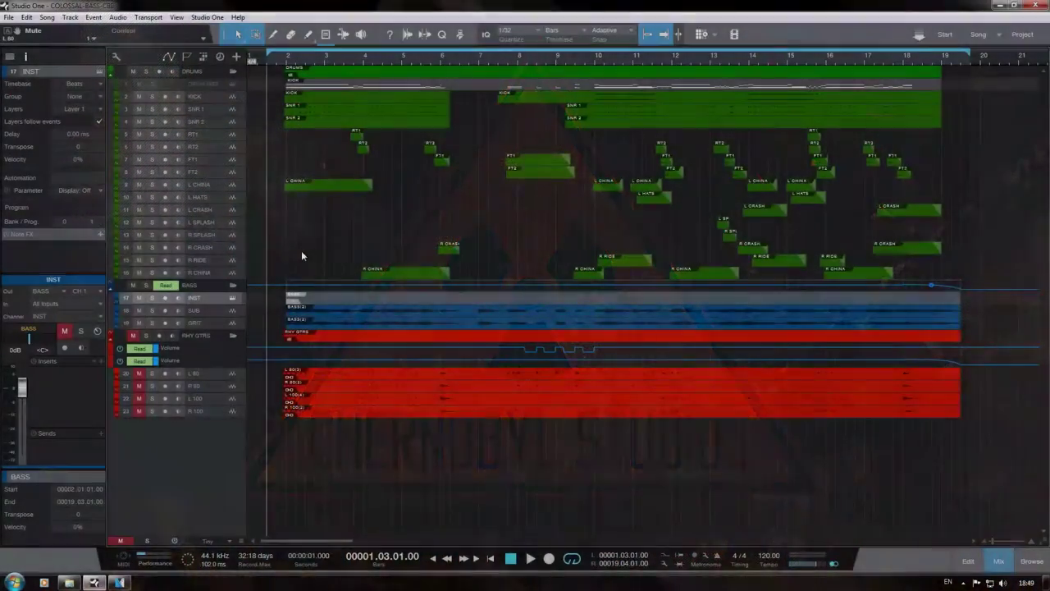
Step: Play the song with the rhythm guitars muted, toggling the DRUMS folder's mute to compare the bass with and without drums, leaving the drums muted
key("space")
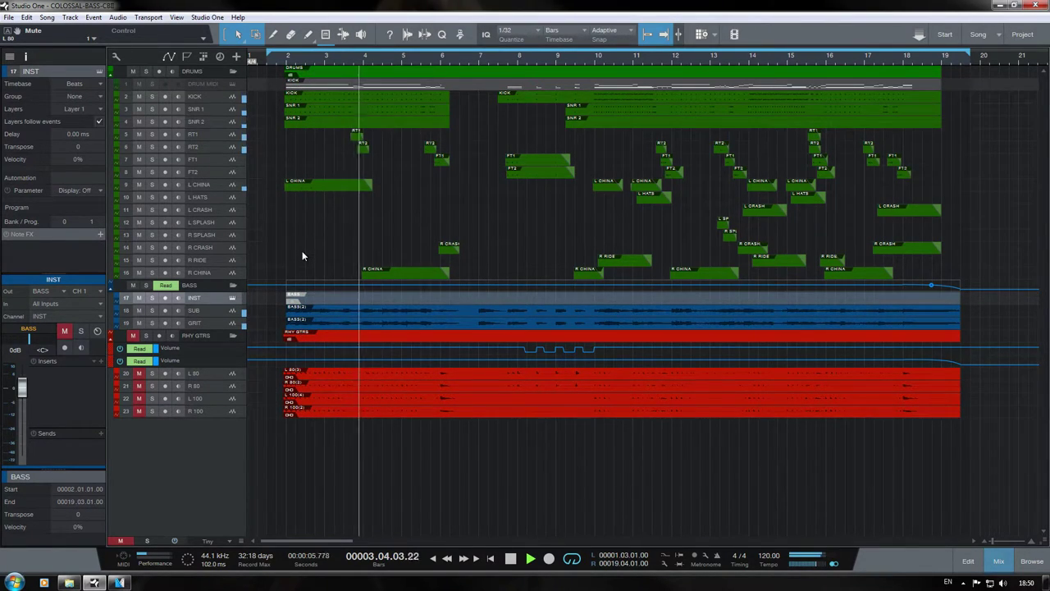
left_click(132, 71)
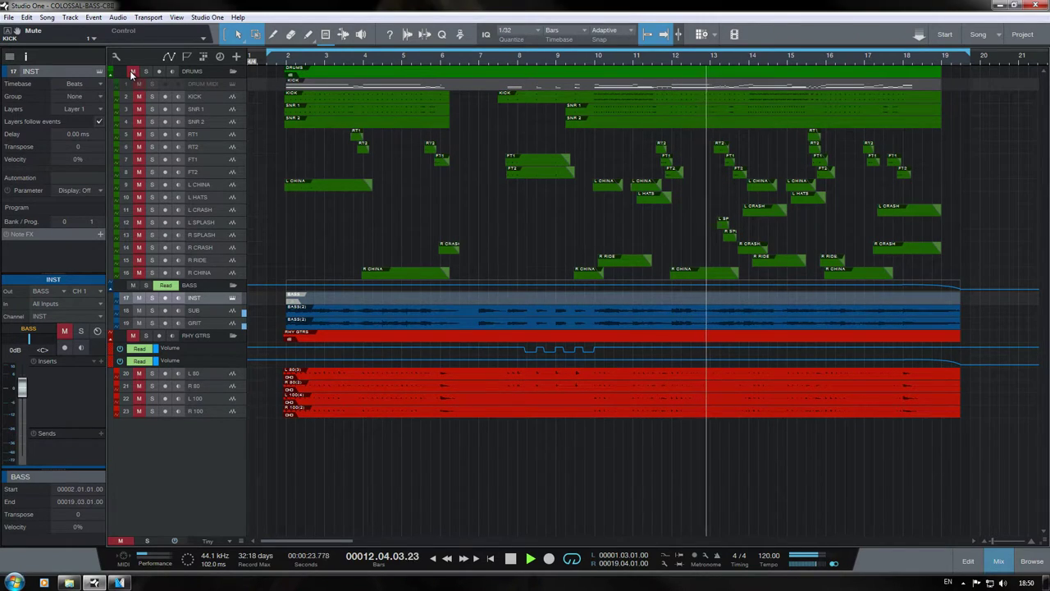
left_click(132, 72)
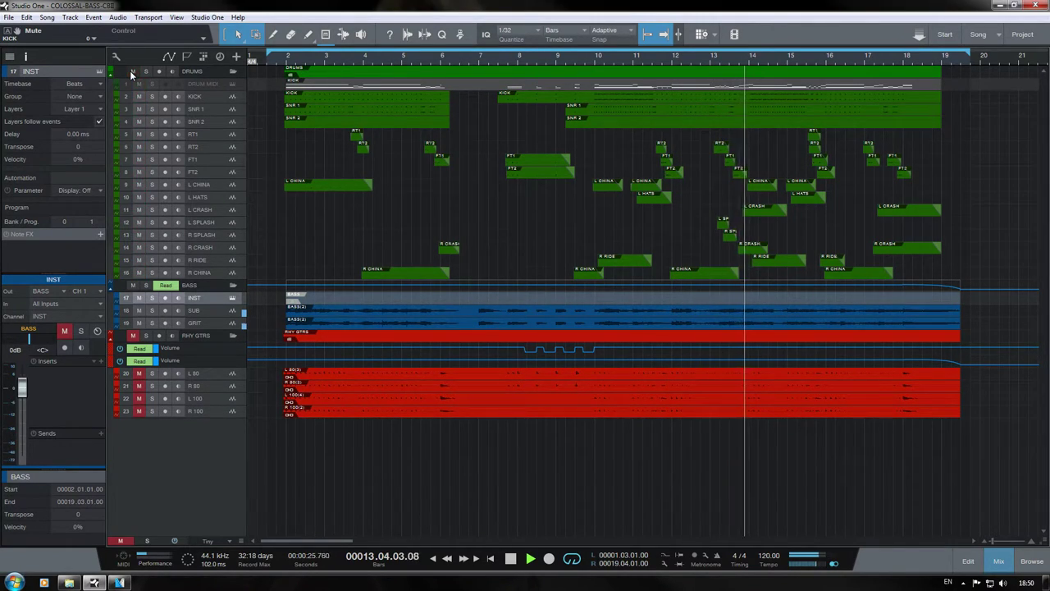
left_click(131, 73)
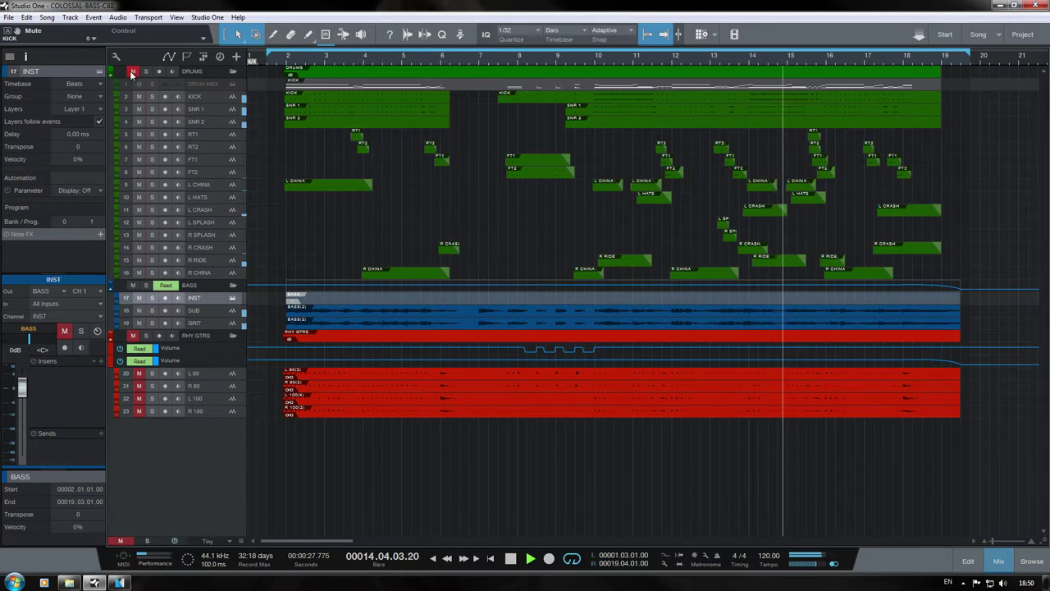
left_click(131, 72)
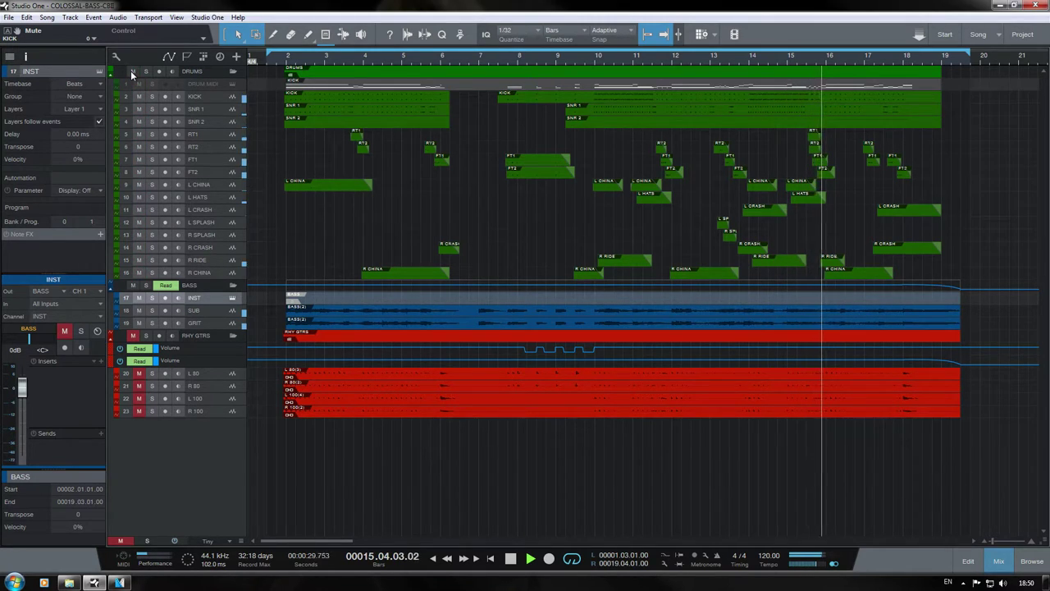
left_click(131, 72)
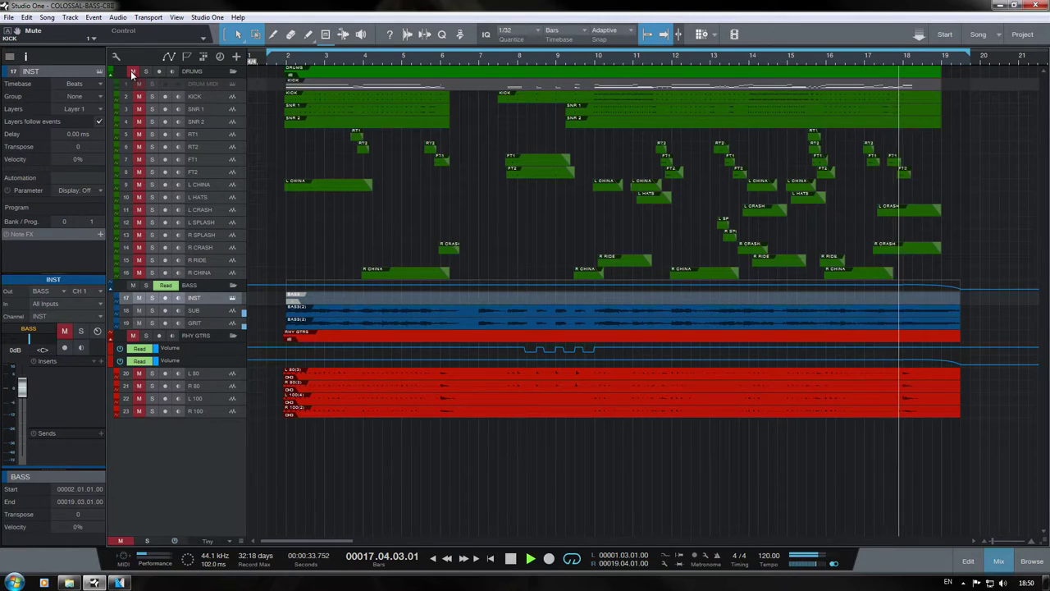